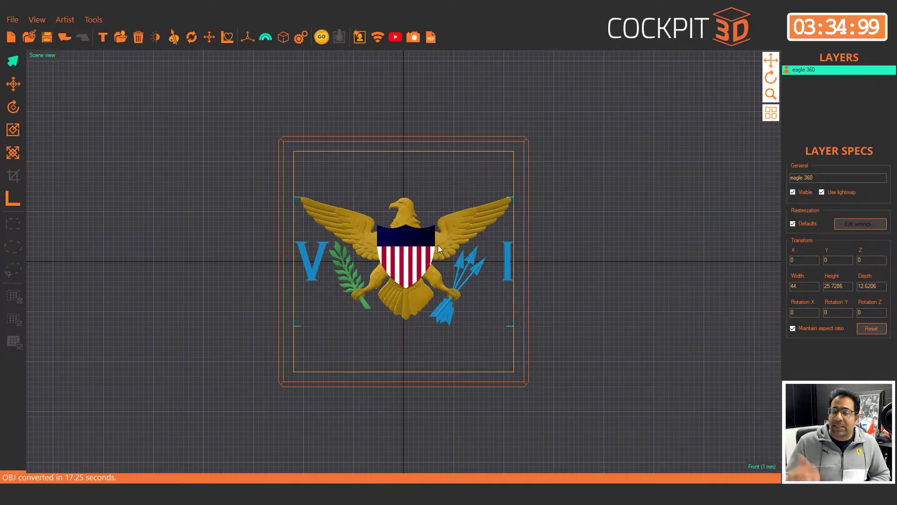
Step: Set XY and Z point spacing to 0.07, change the default rasterizer type and layers, and generate the preview
click(302, 42)
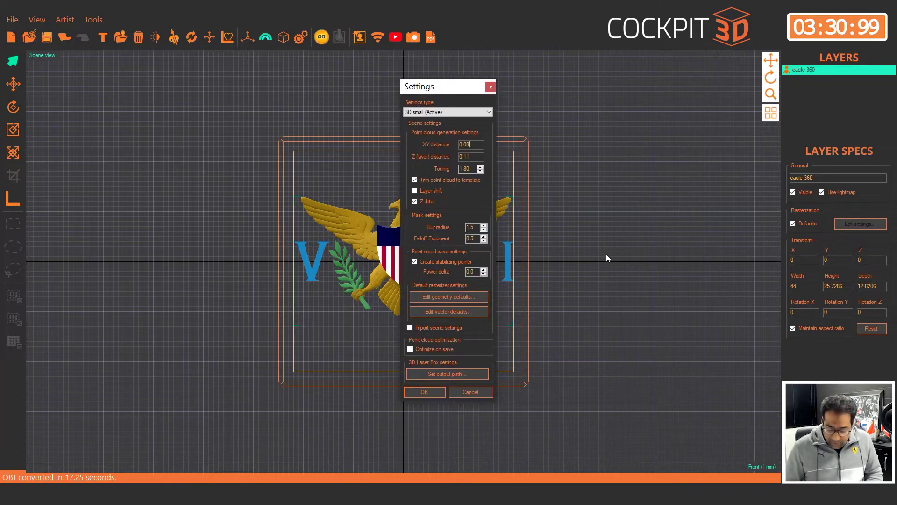
text(70.07)
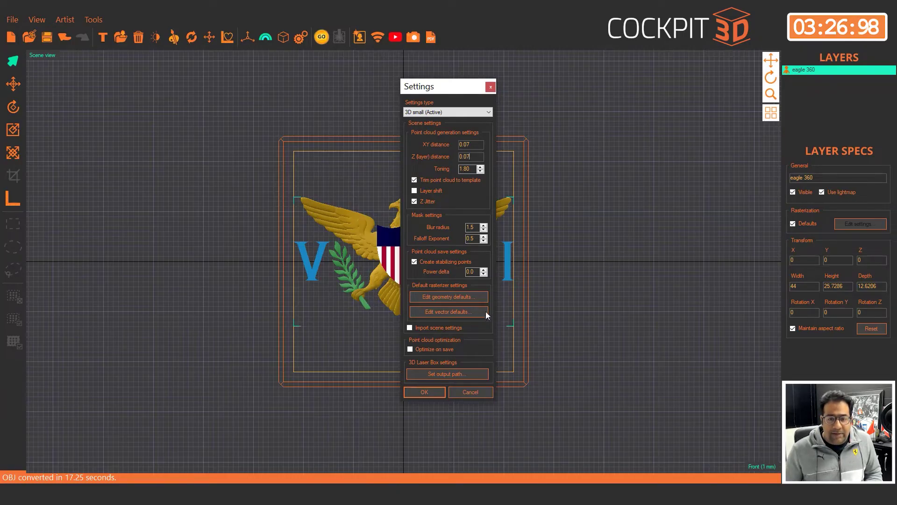
click(464, 300)
text(8)
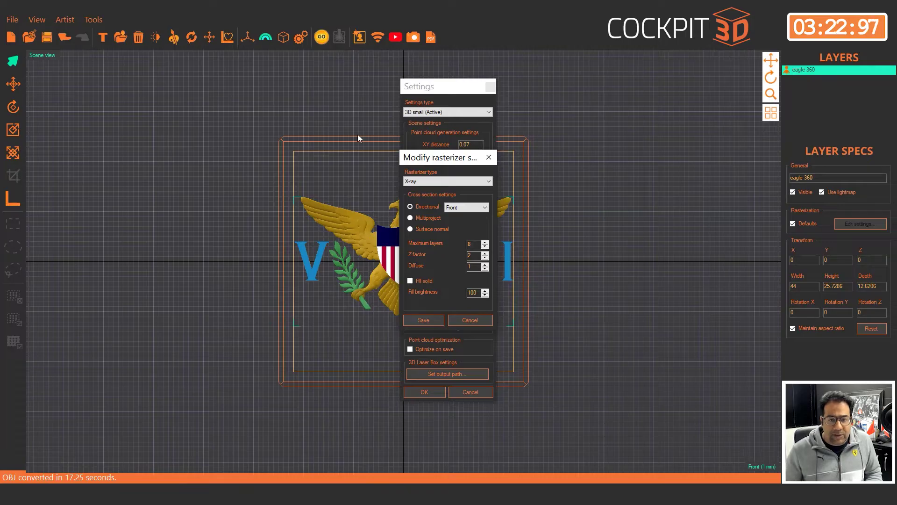
click(436, 182)
click(420, 196)
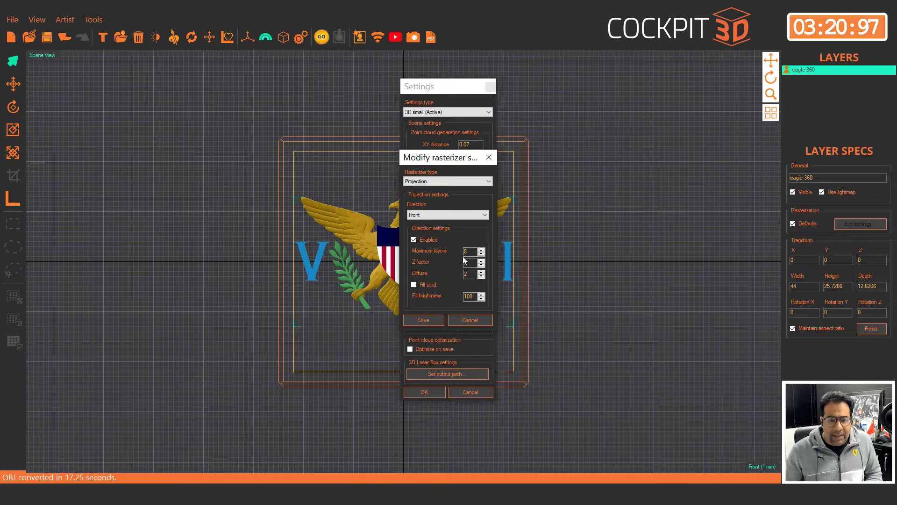
click(426, 320)
click(425, 392)
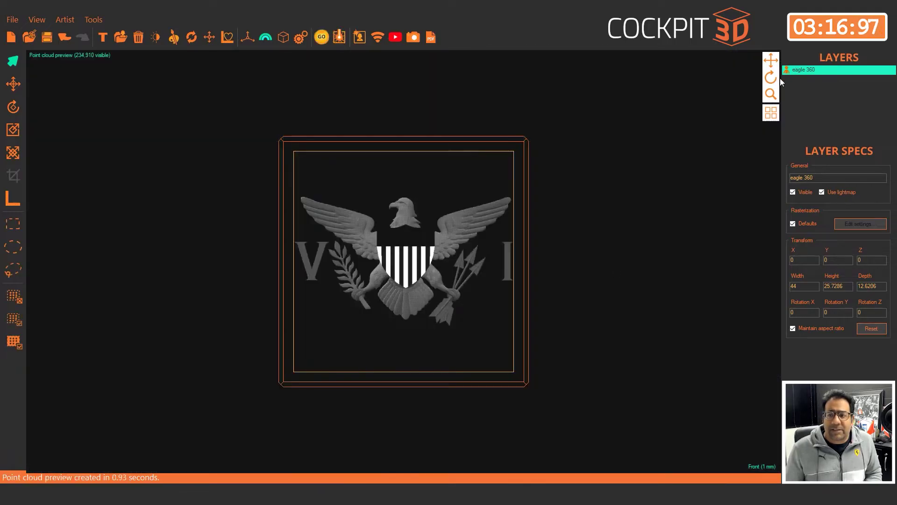
Step: Orbit the eagle point cloud, return to Front view, and open its texture in Photoshop
drag(614, 272, 570, 243)
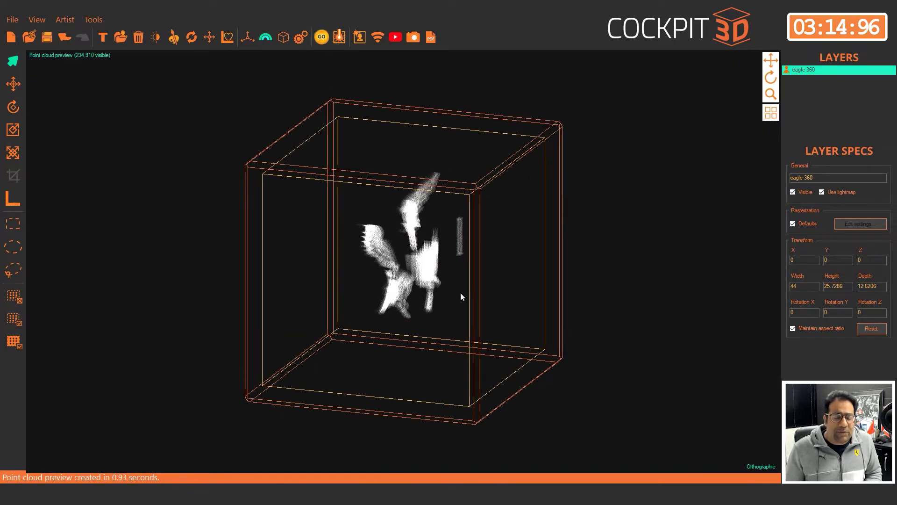
click(761, 466)
click(763, 406)
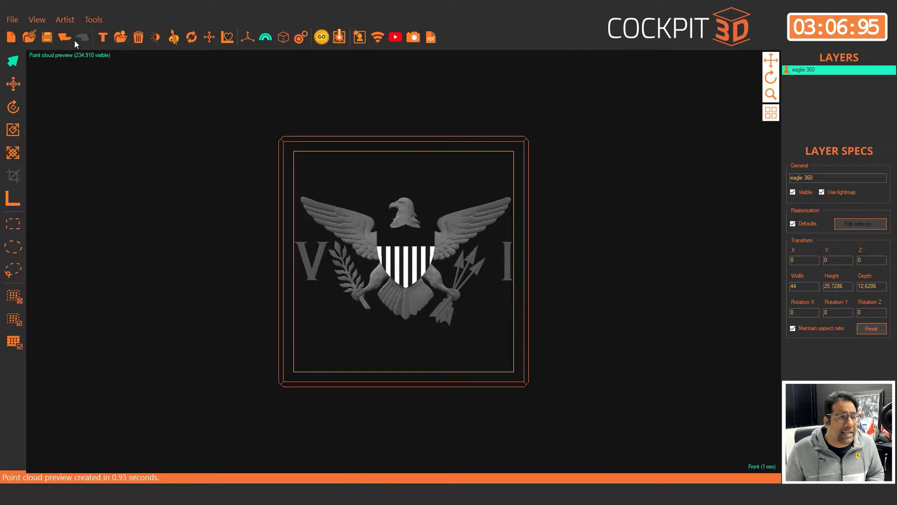
click(164, 39)
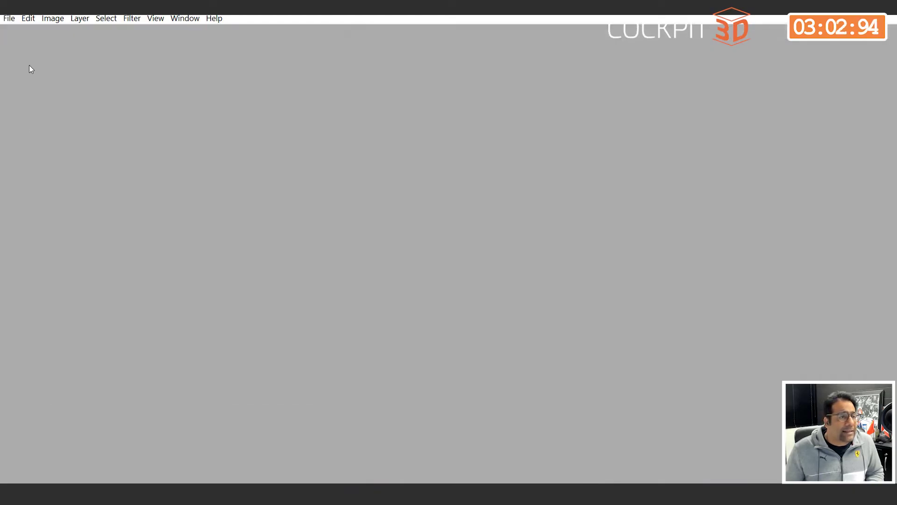
Step: Lasso-select the blue shield region at the top-left of the texture
key(Tab)
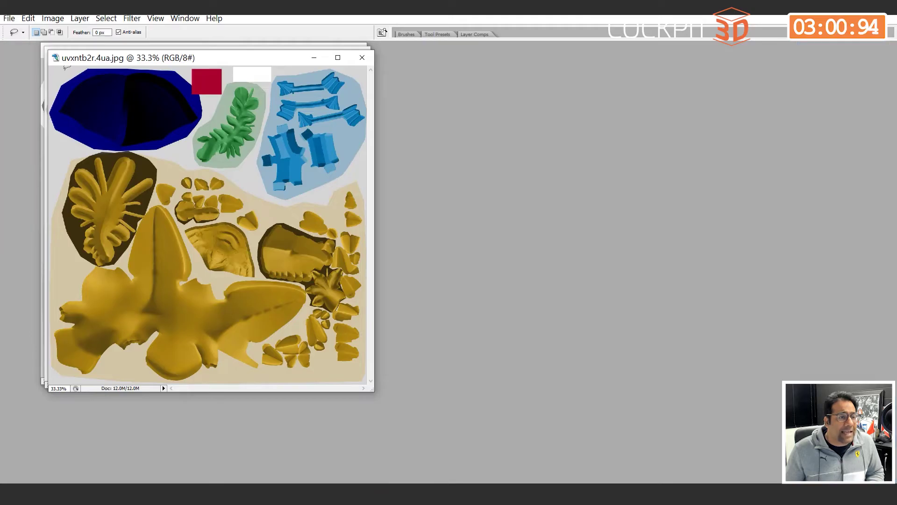
mouse_move(52, 110)
mouse_down()
mouse_move(64, 143)
mouse_move(83, 150)
mouse_move(172, 148)
mouse_move(205, 115)
mouse_move(206, 93)
mouse_move(191, 76)
mouse_up()
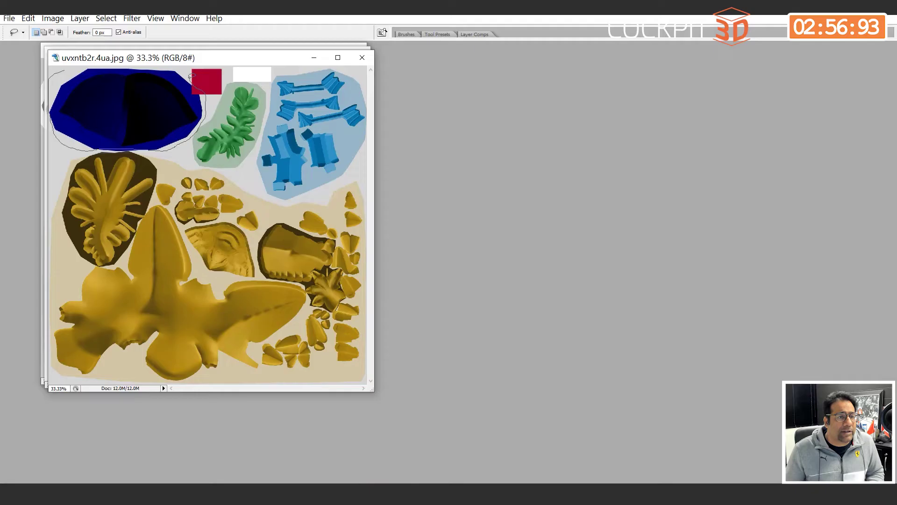
drag(141, 55, 62, 70)
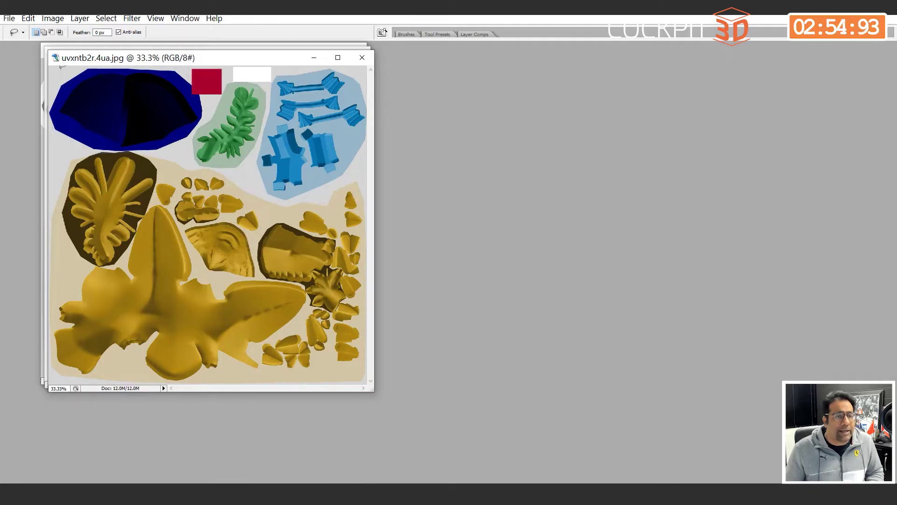
key(Tab)
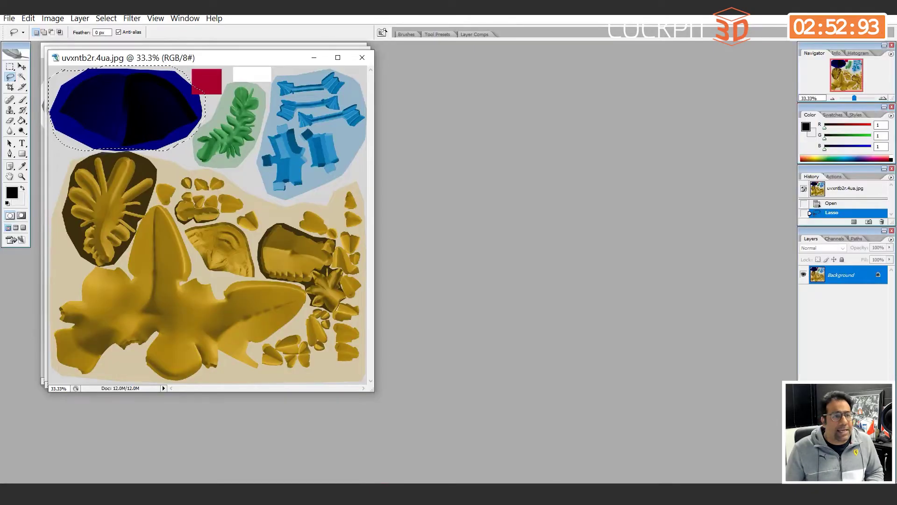
Step: Convert the image to Grayscale mode, discarding the colour information
click(53, 18)
mouse_move(65, 31)
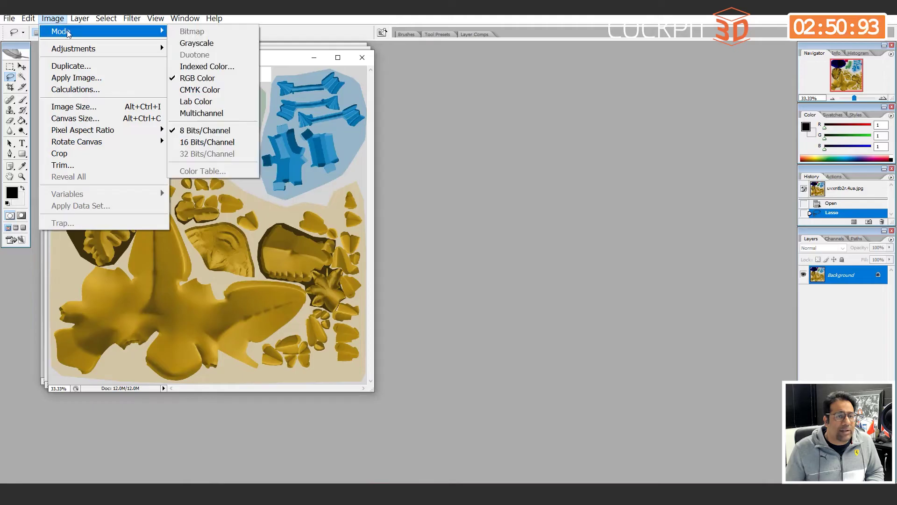
click(199, 40)
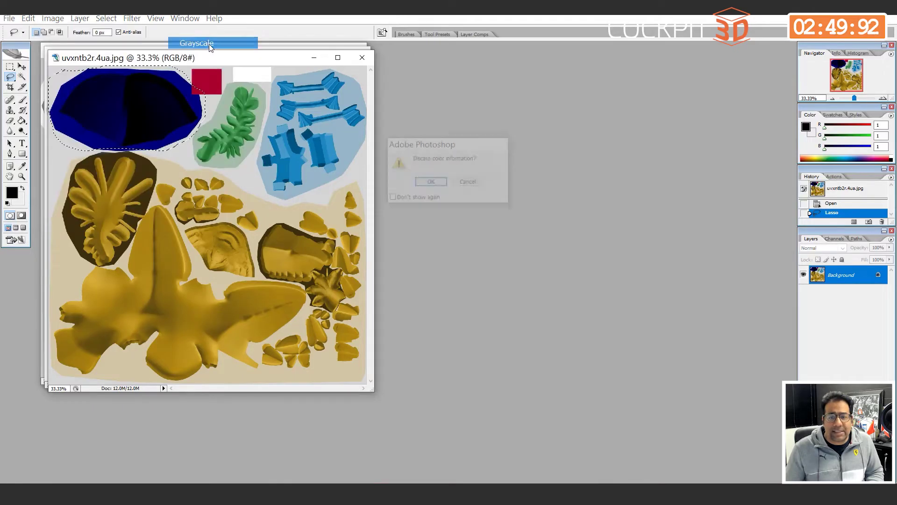
click(429, 182)
key(Tab)
key(Tab)
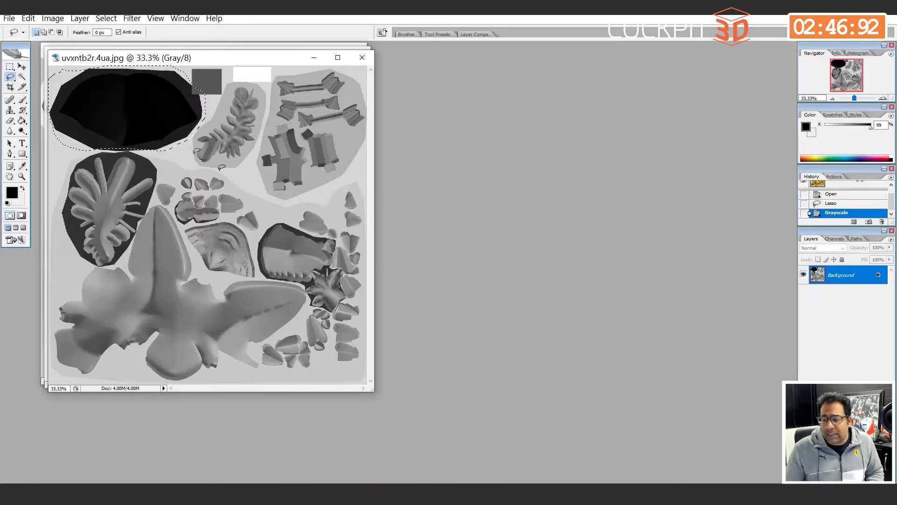
Step: Darken the selection with a Curves adjustment layer and merge it into the Background
click(843, 473)
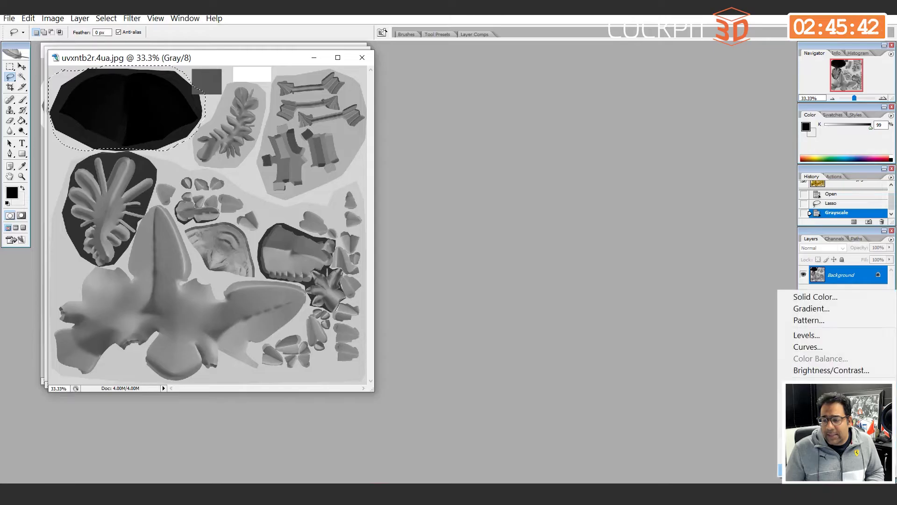
click(814, 349)
drag(657, 134, 676, 166)
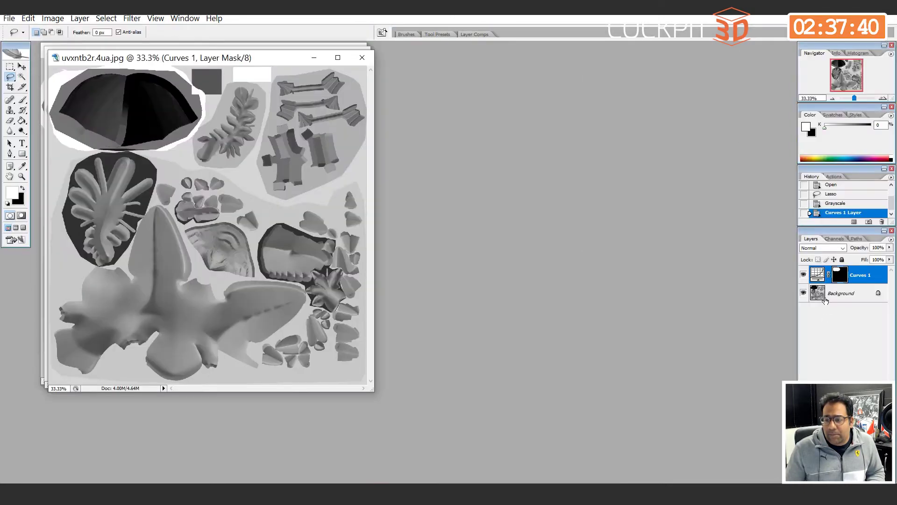
right_click(825, 300)
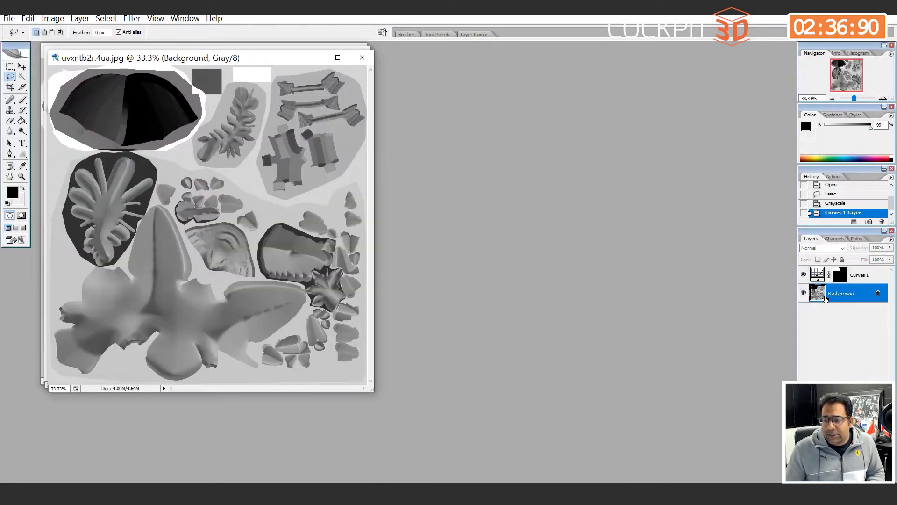
click(790, 370)
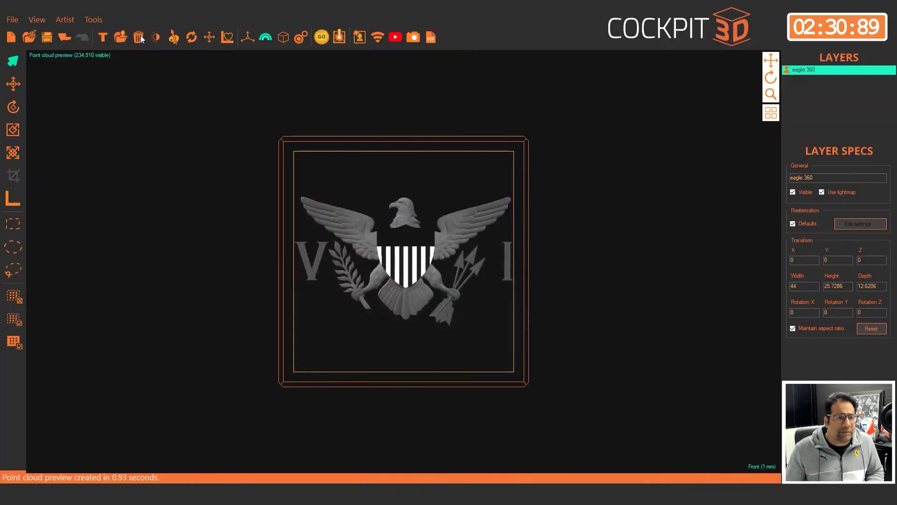
Step: Reimport the edited texture, regenerate the 202,367-point preview, and reopen texture tlpivqt5.et2.jpg in Photoshop
click(191, 37)
click(305, 41)
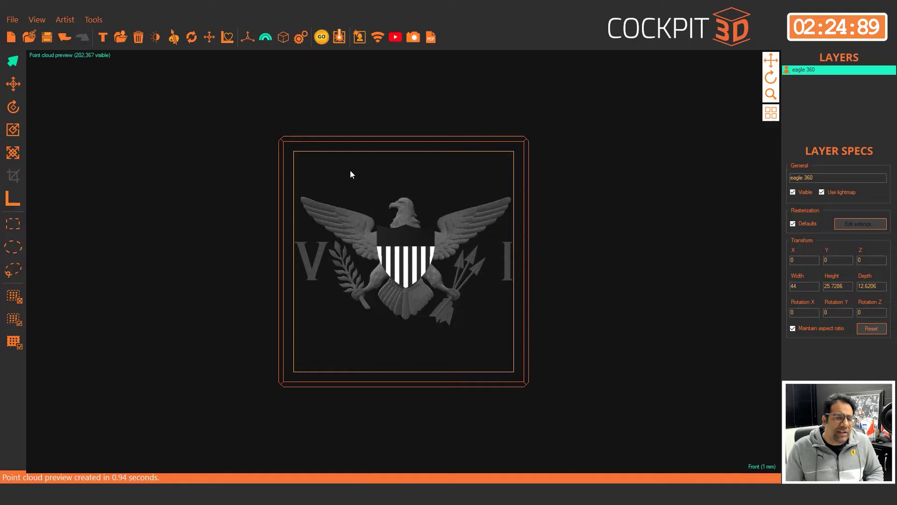
click(174, 39)
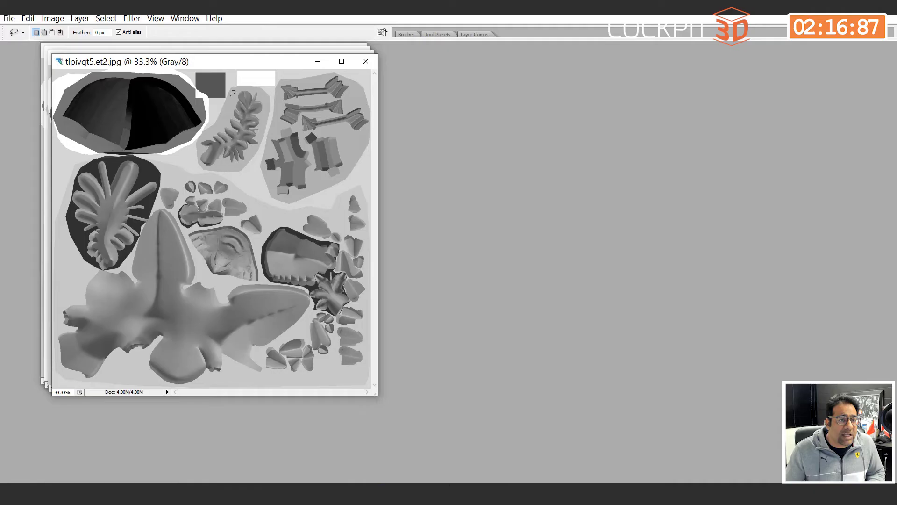
Step: Add and confirm a Curves adjustment on tlpivqt5.et2.jpg, then merge it into the Background layer
mouse_move(175, 61)
mouse_down()
mouse_move(281, 65)
mouse_move(188, 58)
mouse_up()
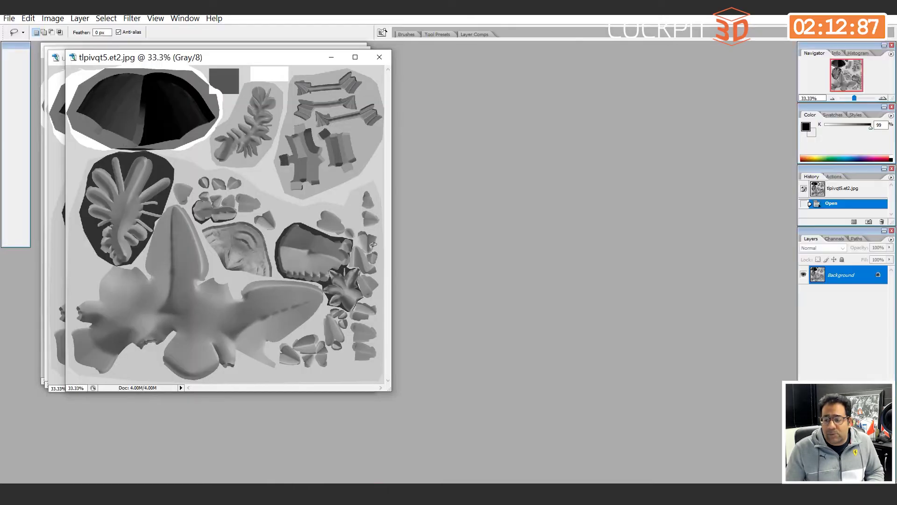
click(837, 477)
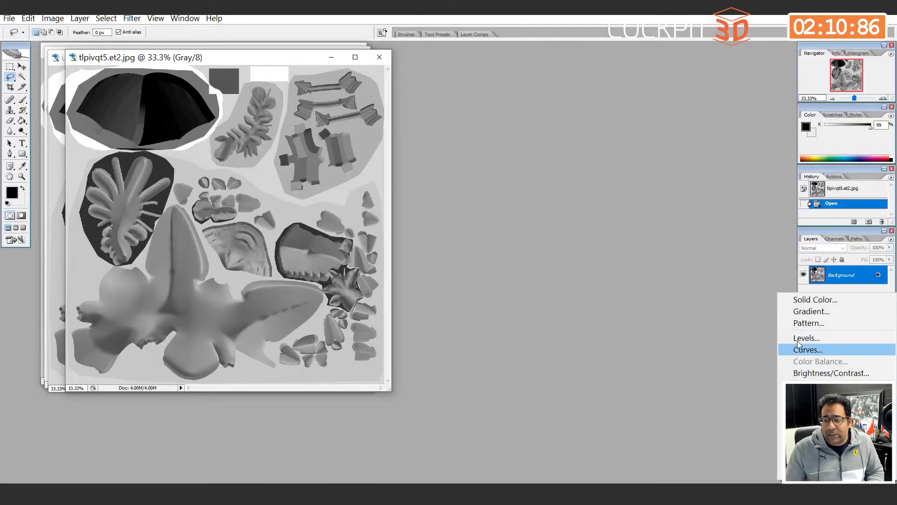
click(801, 348)
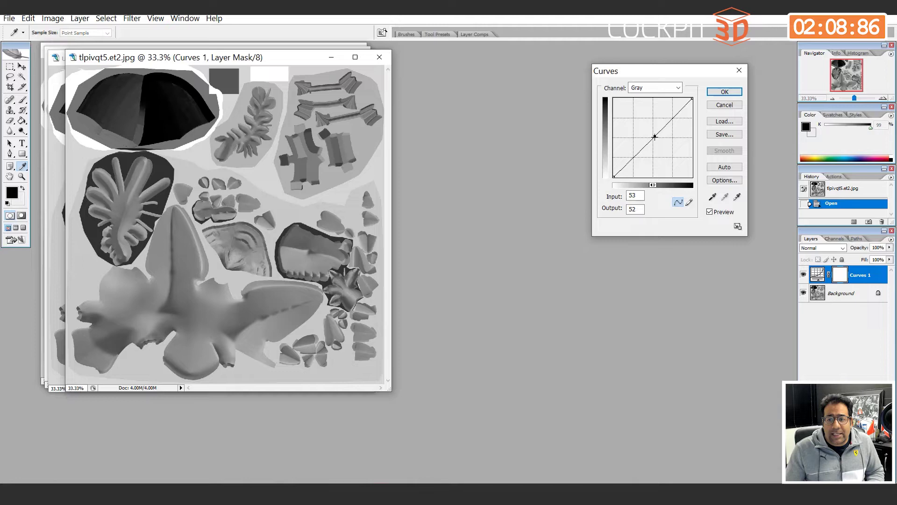
drag(660, 131, 660, 157)
click(724, 92)
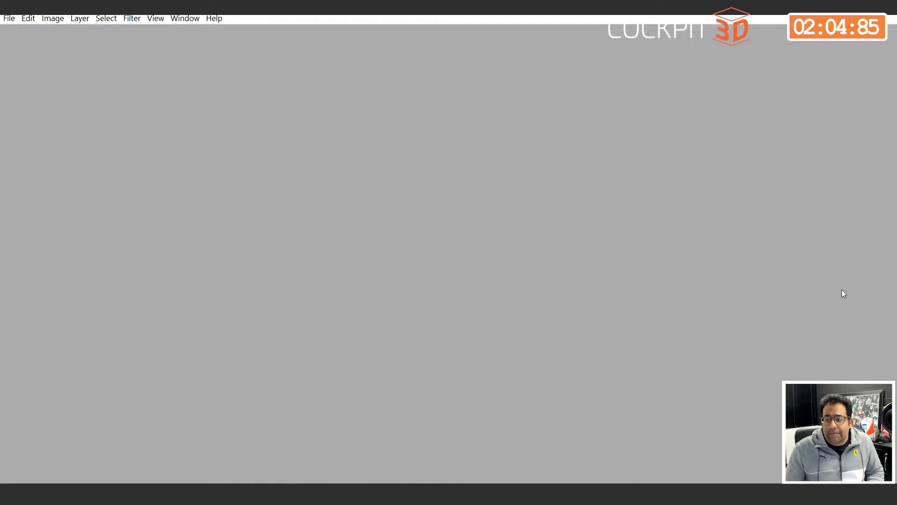
right_click(823, 293)
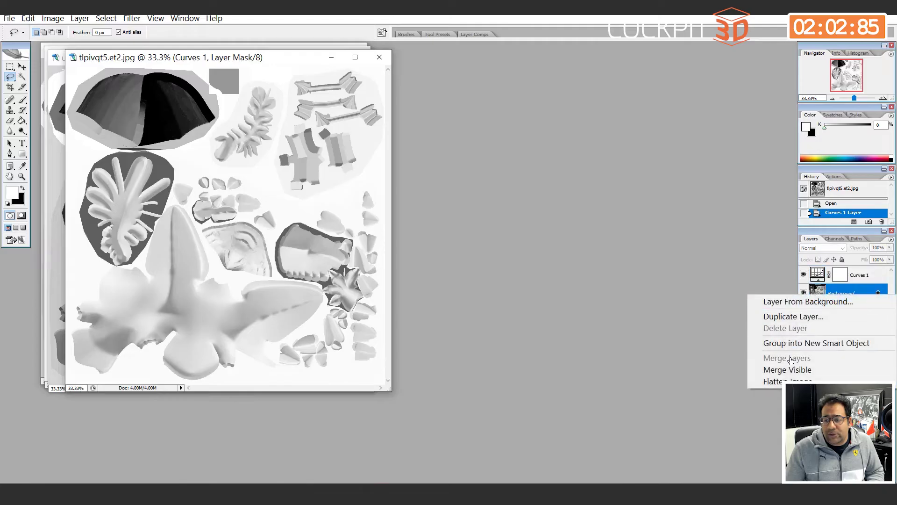
click(787, 369)
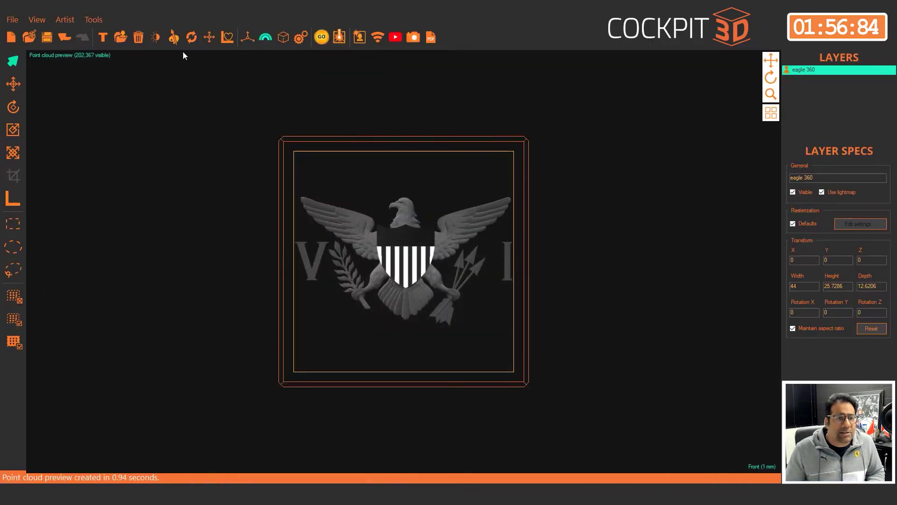
Step: Reimport the edited texture and regenerate a brighter 472,098-point preview, orbiting to show its depth
click(192, 37)
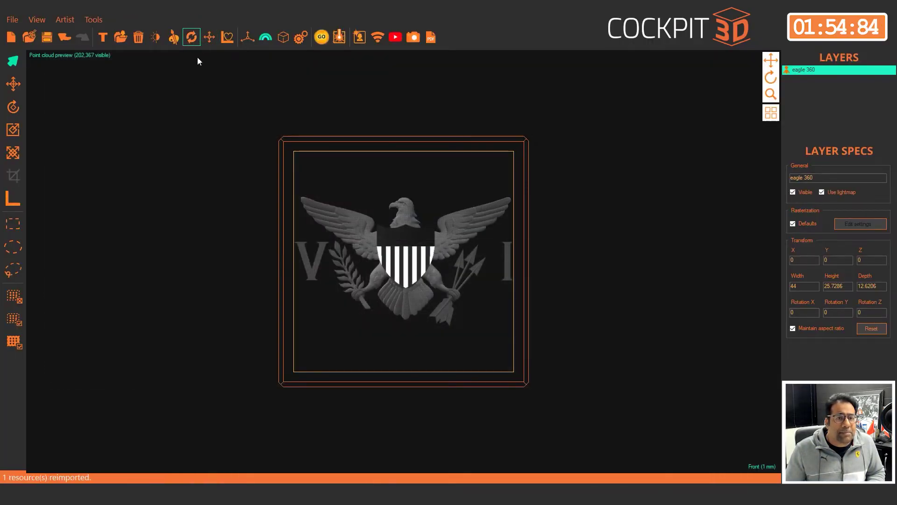
click(321, 37)
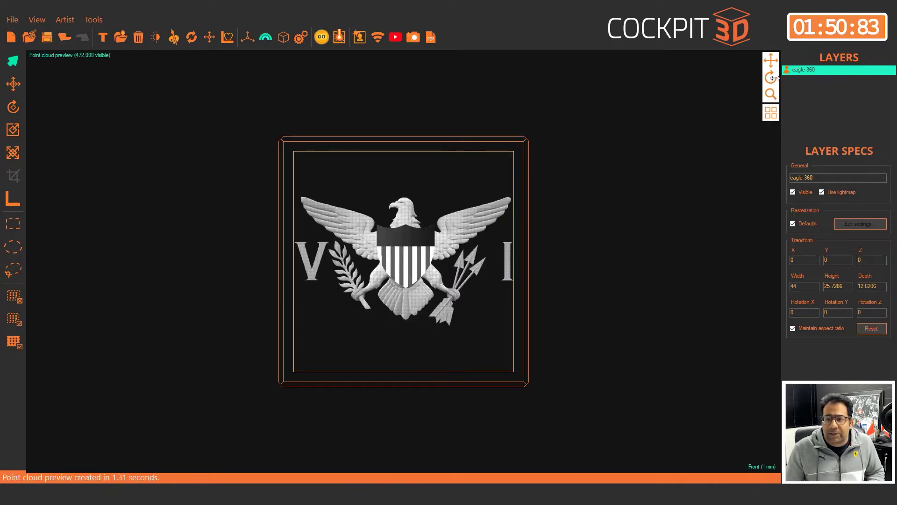
drag(770, 78, 419, 225)
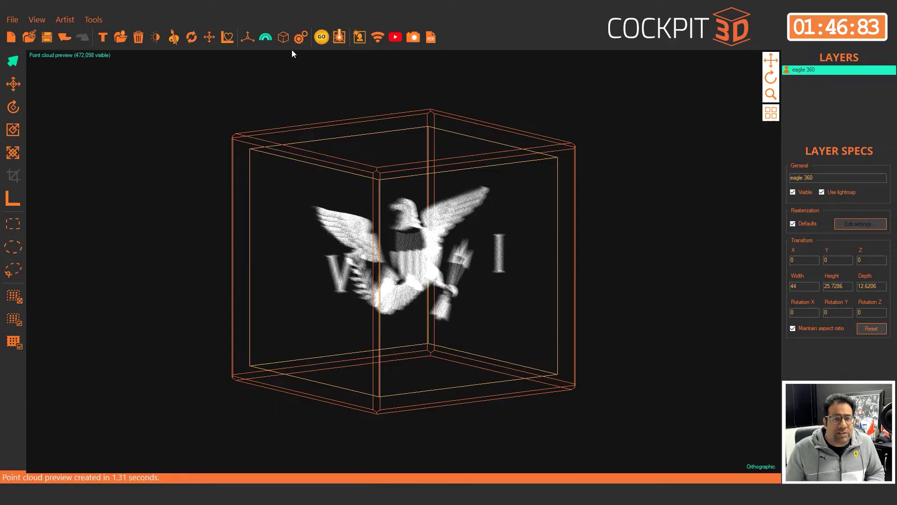
click(299, 37)
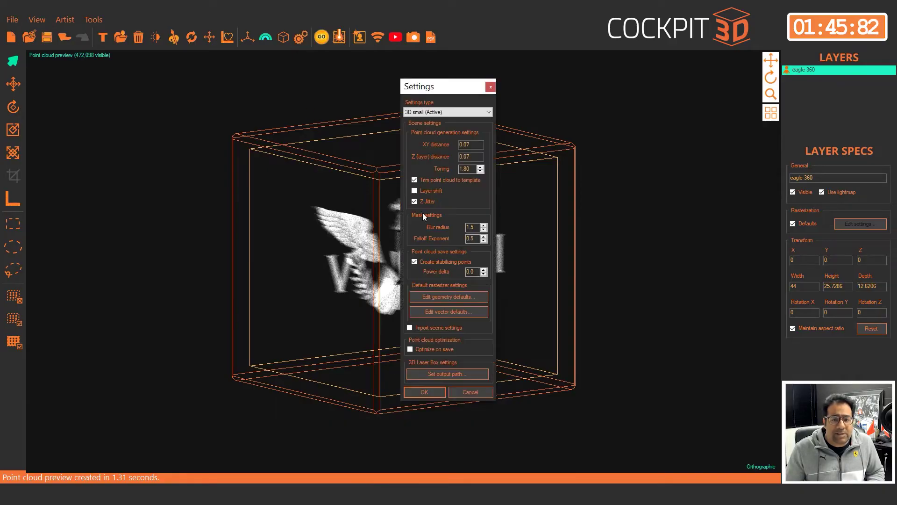
Step: Make Portrait the default geometry rasterizer, save it, and apply the settings
click(458, 296)
click(434, 182)
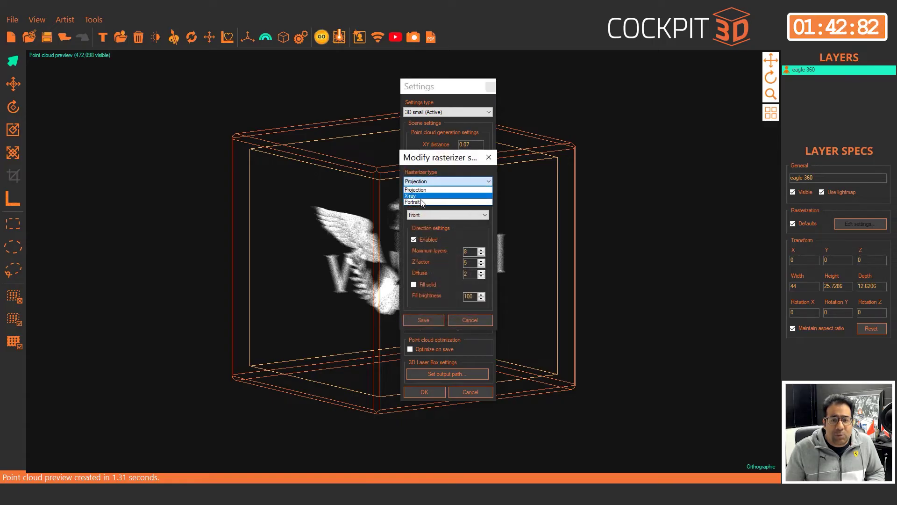
click(420, 199)
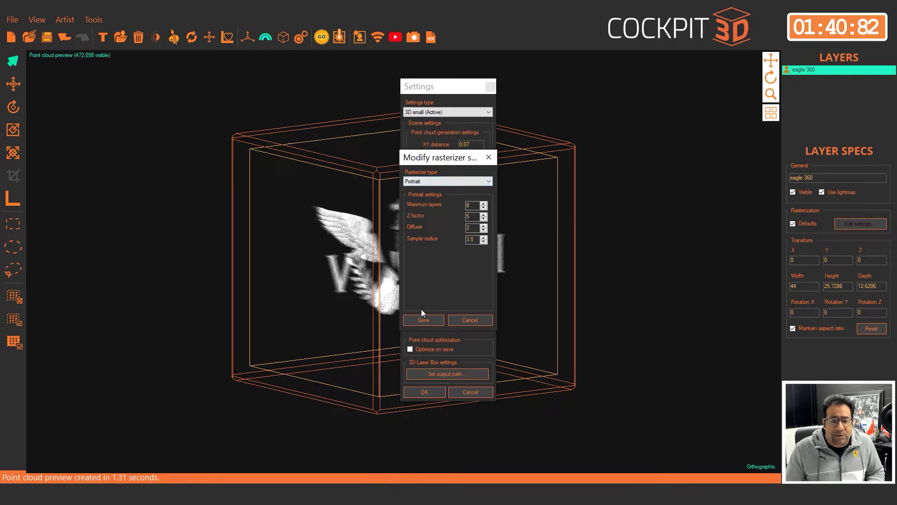
click(426, 321)
click(437, 390)
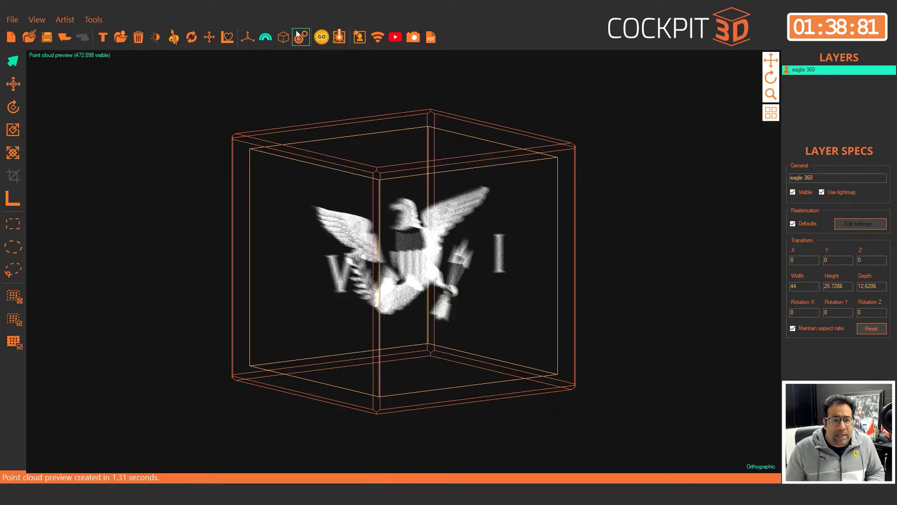
Step: Regenerate the 472,098-point cloud with Portrait and orbit it head-on and to an oblique view
click(320, 39)
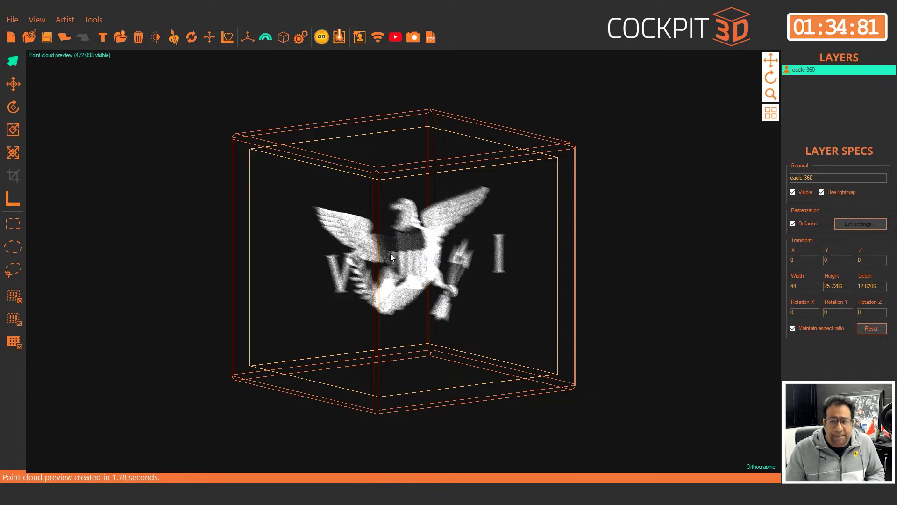
drag(770, 78, 436, 260)
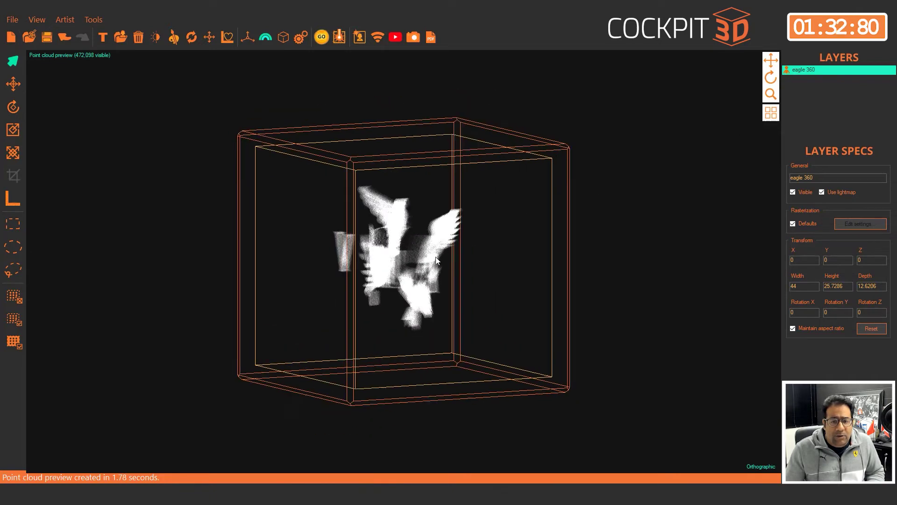
drag(771, 77, 313, 264)
drag(766, 76, 649, 129)
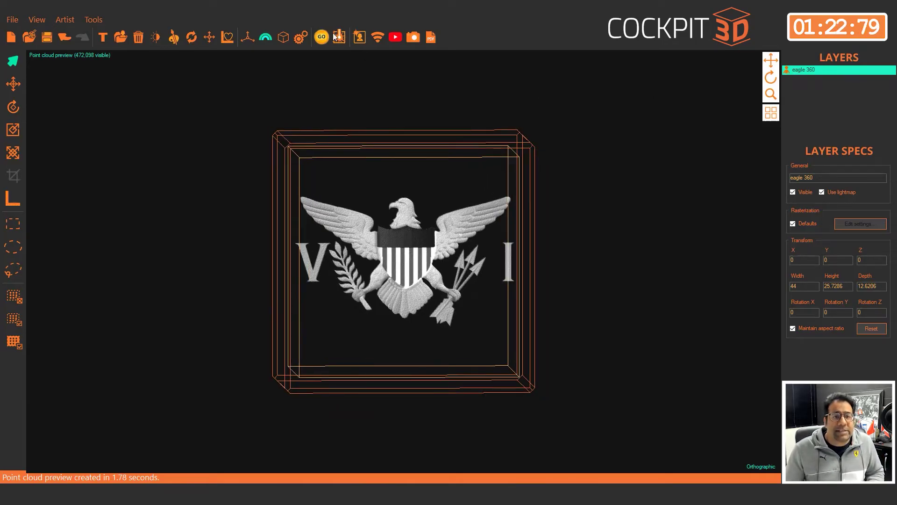
Step: Save X-ray as the default rasterizer with maximum layers 5 and Z factor 2
click(301, 37)
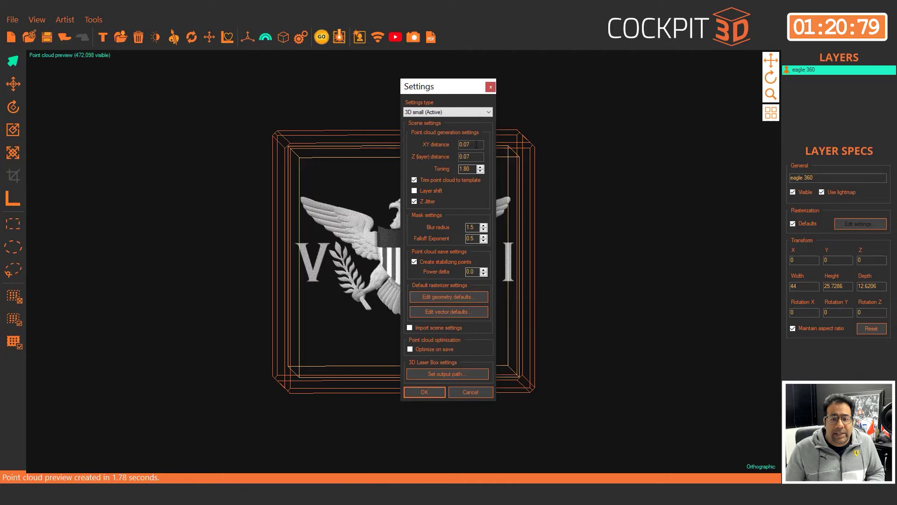
click(458, 296)
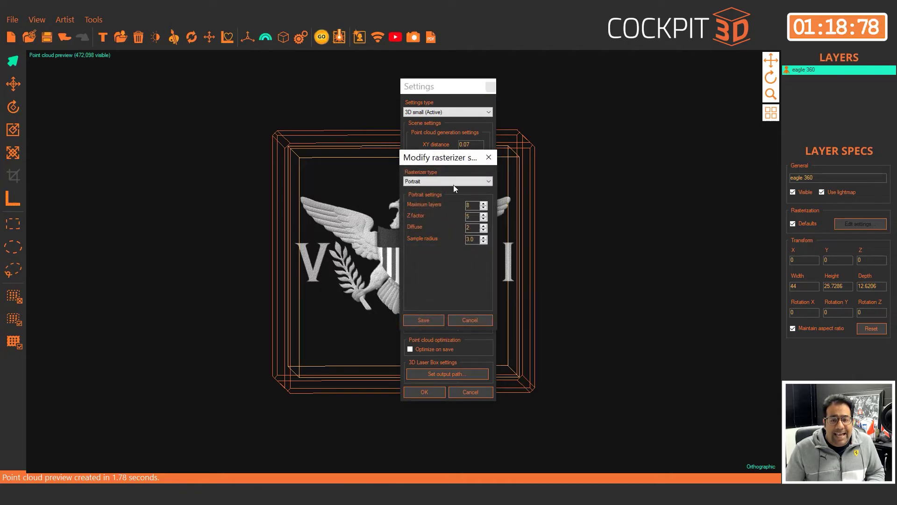
click(449, 183)
click(430, 192)
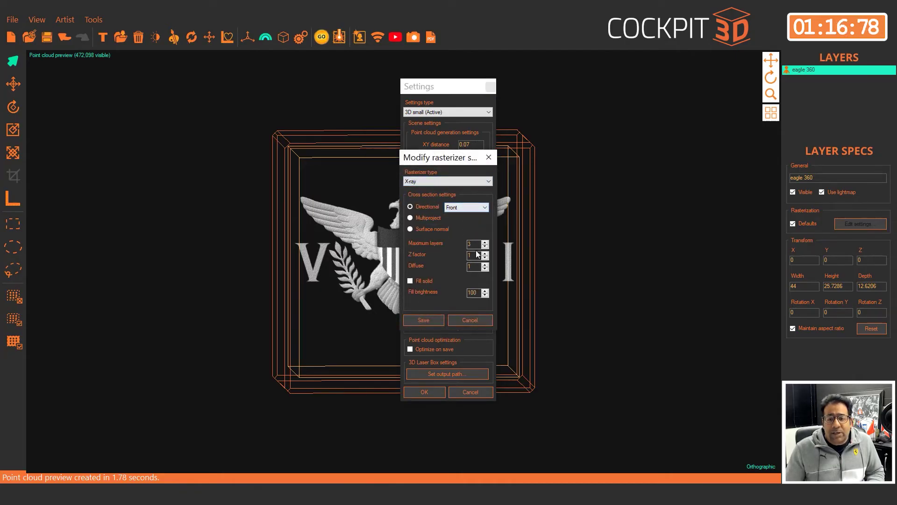
double_click(477, 244)
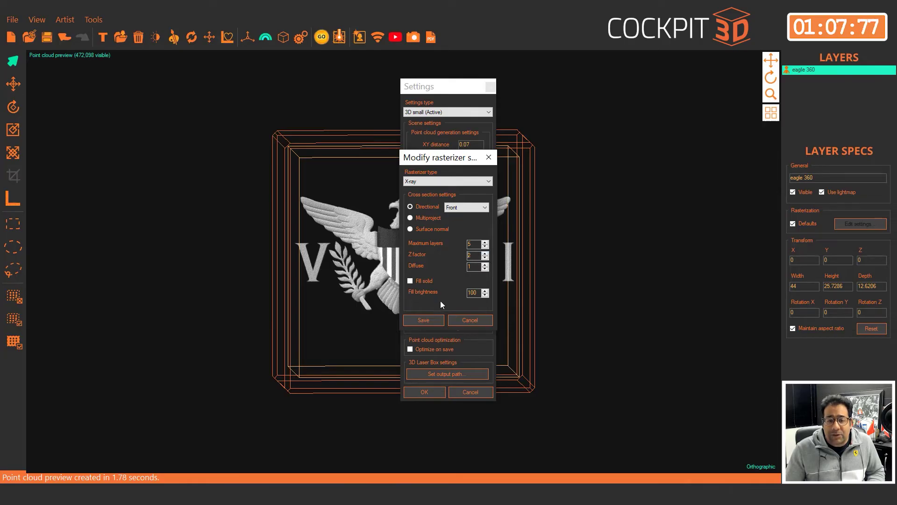
click(431, 321)
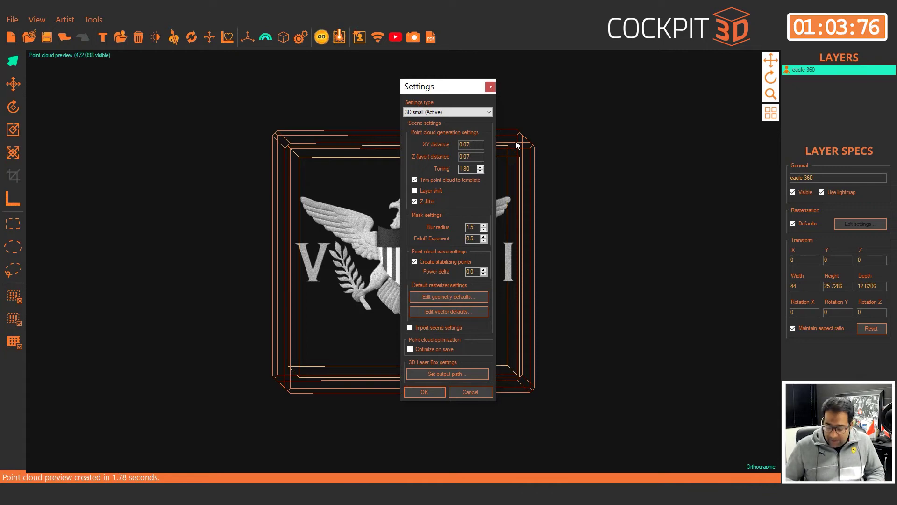
Step: Enter 0.08 for XY distance and 0.11 for Z distance, then apply the settings
text(8)
key(Tab)
text(0)
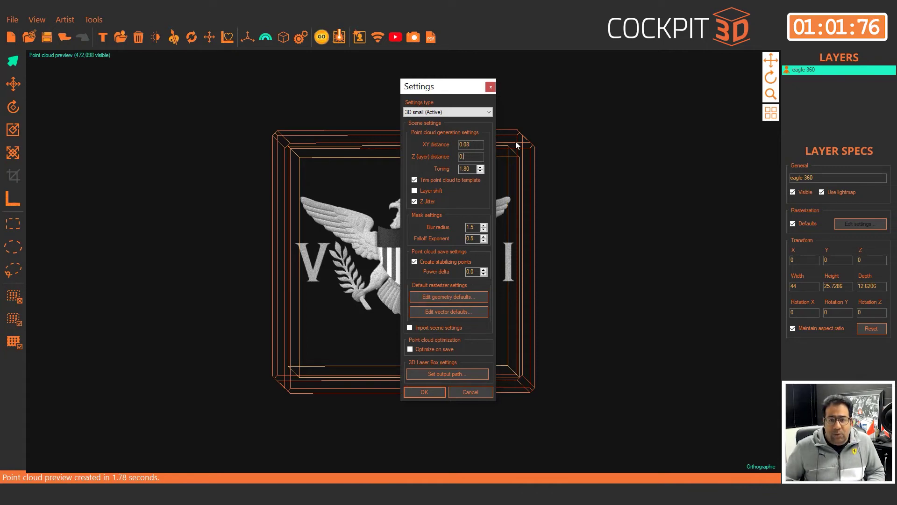
text(.11)
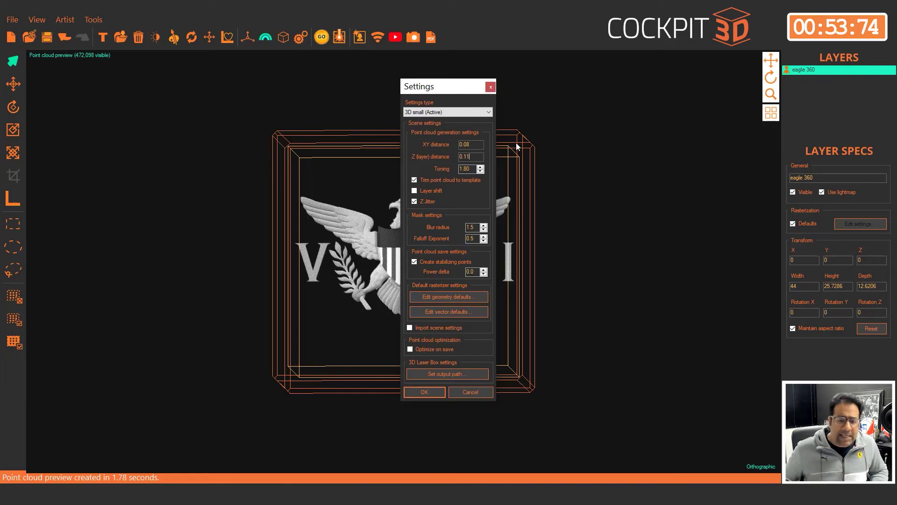
click(439, 391)
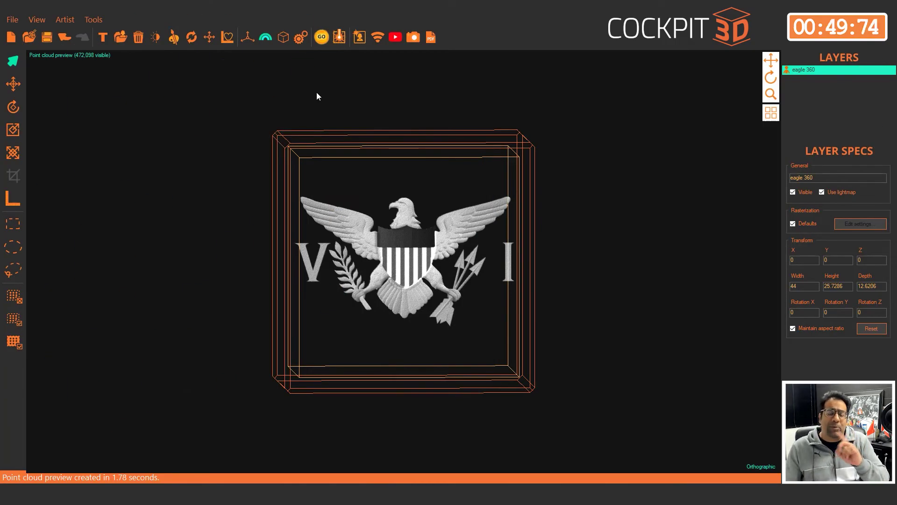
Step: Rasterize with X-ray into a 928,281-point cloud, then spin it side-on and back to front
click(322, 38)
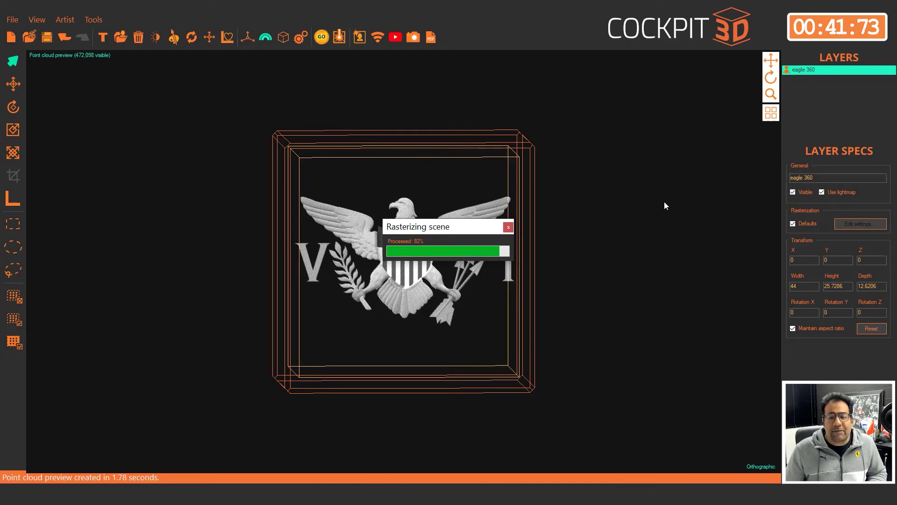
click(770, 78)
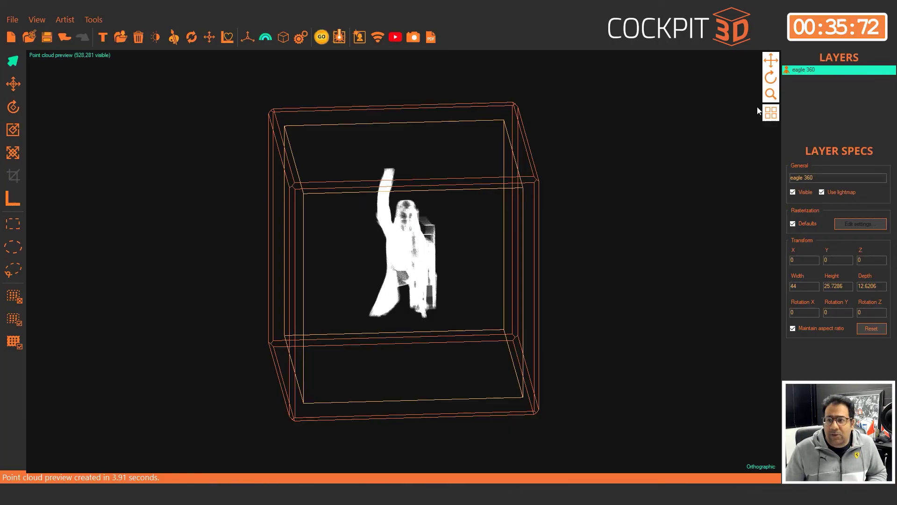
click(771, 79)
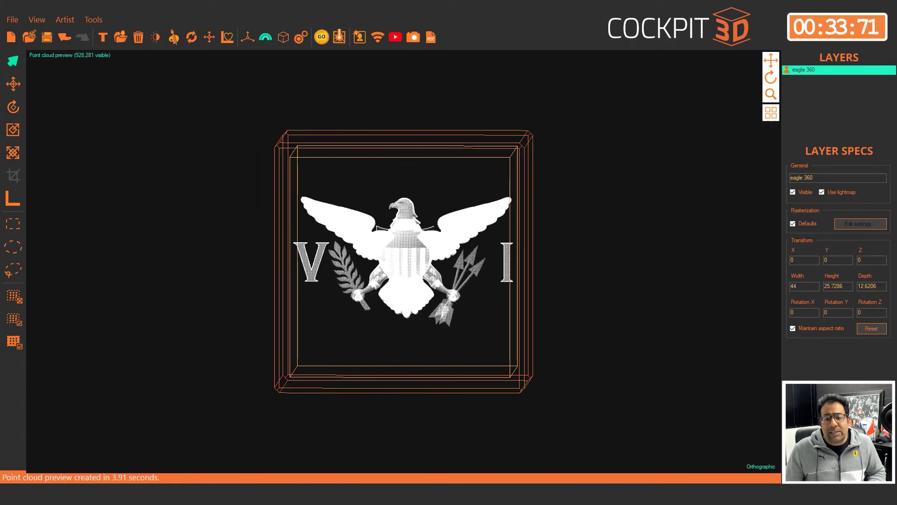